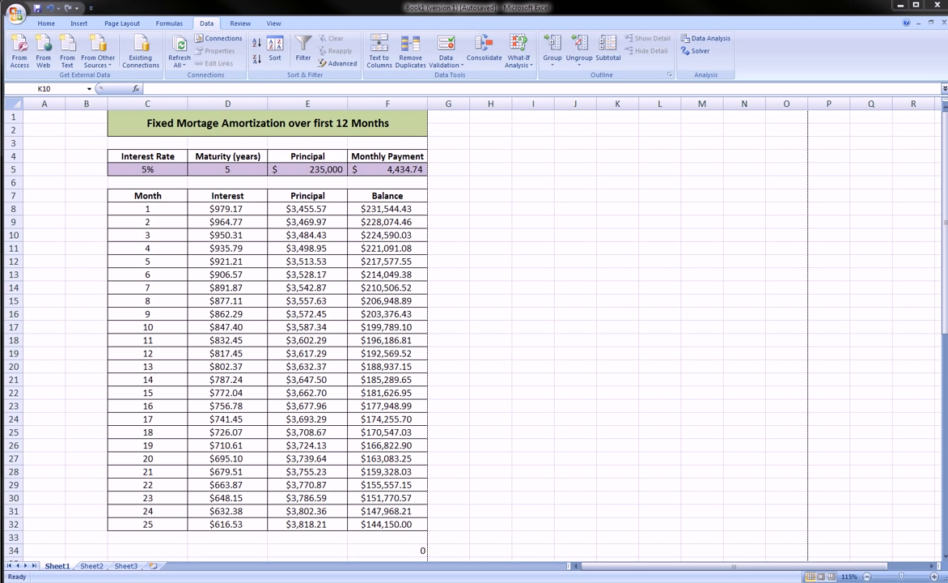
# View the PDFill FREE PDF and Image Writer page in Firefox, then minimize the browser
pyautogui.hotkey('alt', 'Tab')
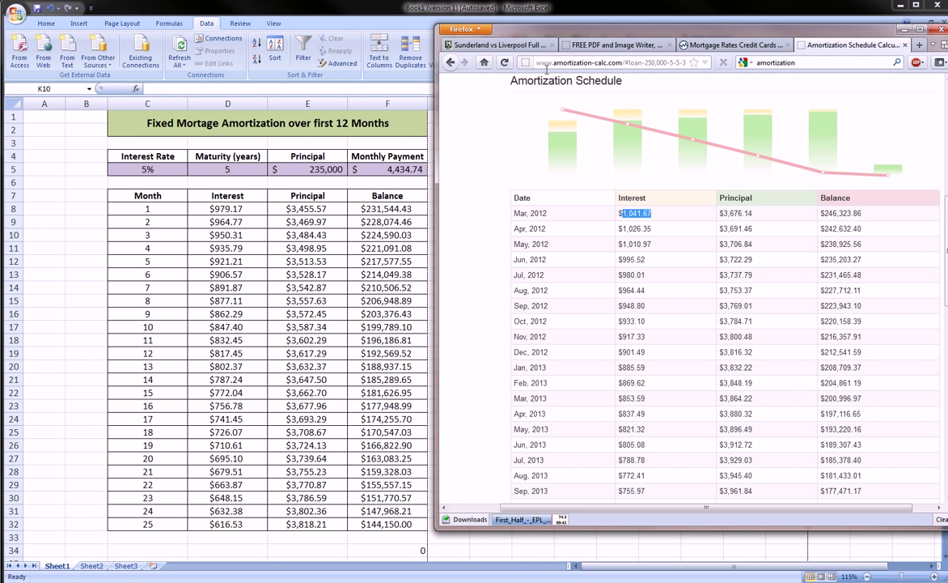
pyautogui.click(614, 44)
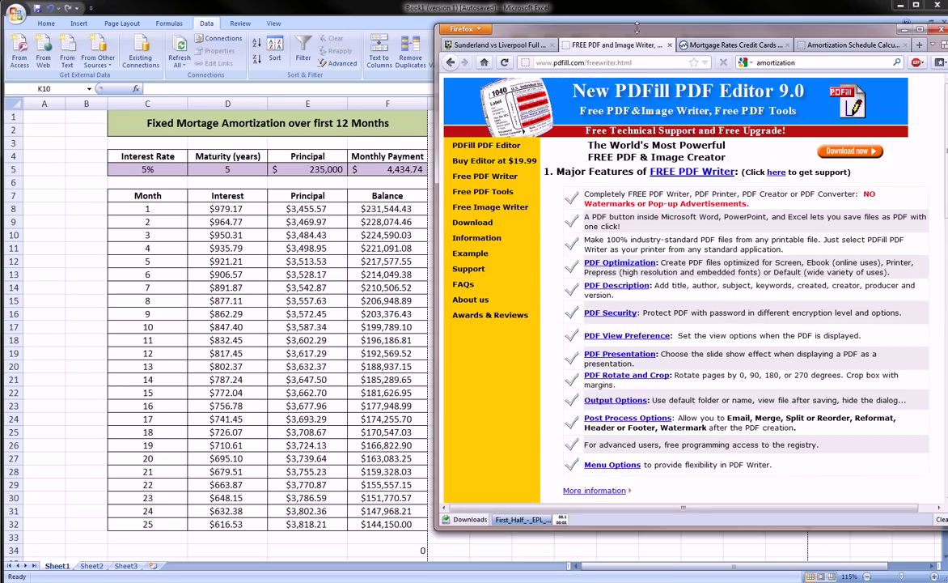
pyautogui.moveTo(629, 36); pyautogui.dragTo(318, 48)
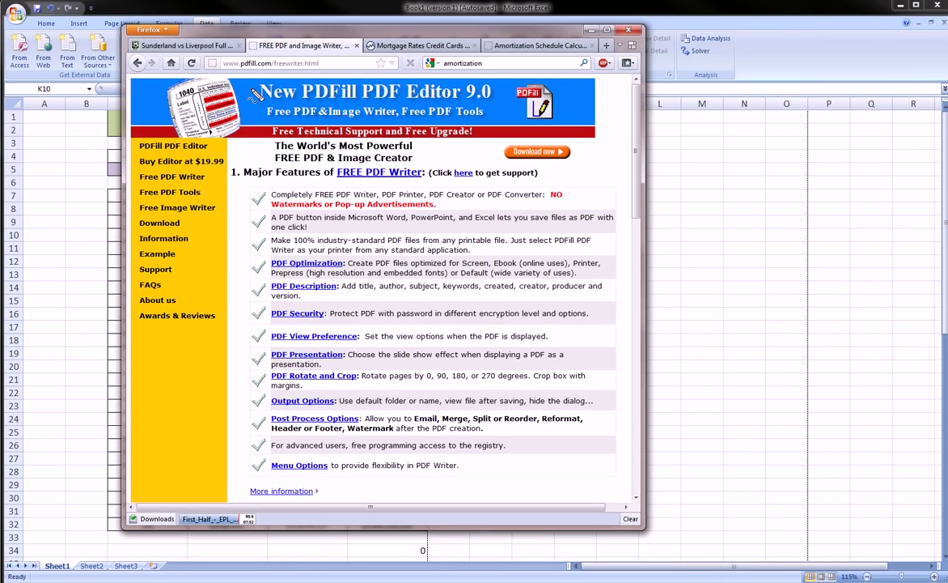
pyautogui.moveTo(249, 85)
pyautogui.mouseDown()
pyautogui.moveTo(437, 66)
pyautogui.moveTo(558, 73)
pyautogui.moveTo(571, 93)
pyautogui.moveTo(559, 121)
pyautogui.moveTo(526, 141)
pyautogui.moveTo(332, 143)
pyautogui.moveTo(235, 114)
pyautogui.moveTo(232, 91)
pyautogui.moveTo(251, 91)
pyautogui.mouseUp()
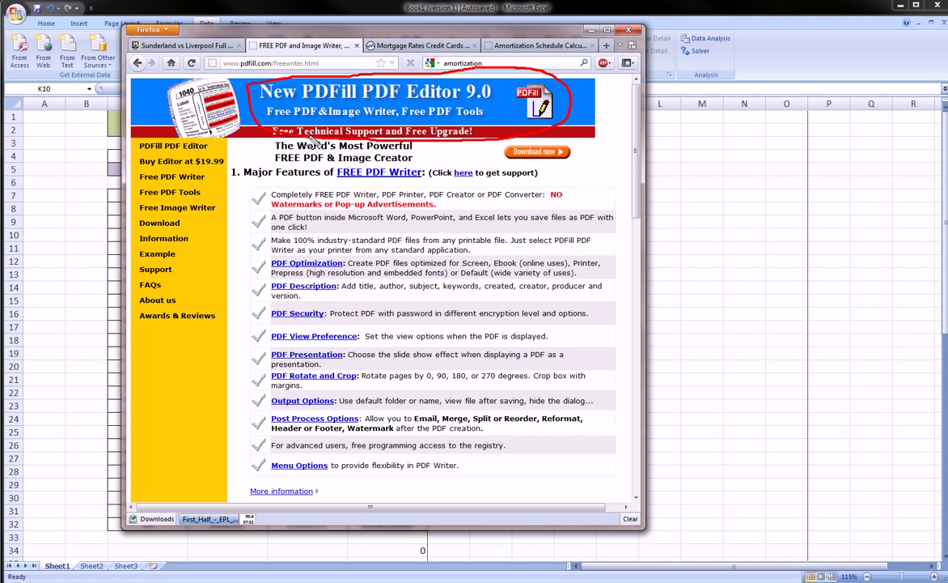
pyautogui.moveTo(229, 70)
pyautogui.mouseDown()
pyautogui.moveTo(202, 57)
pyautogui.moveTo(299, 57)
pyautogui.moveTo(306, 77)
pyautogui.moveTo(240, 84)
pyautogui.mouseUp()
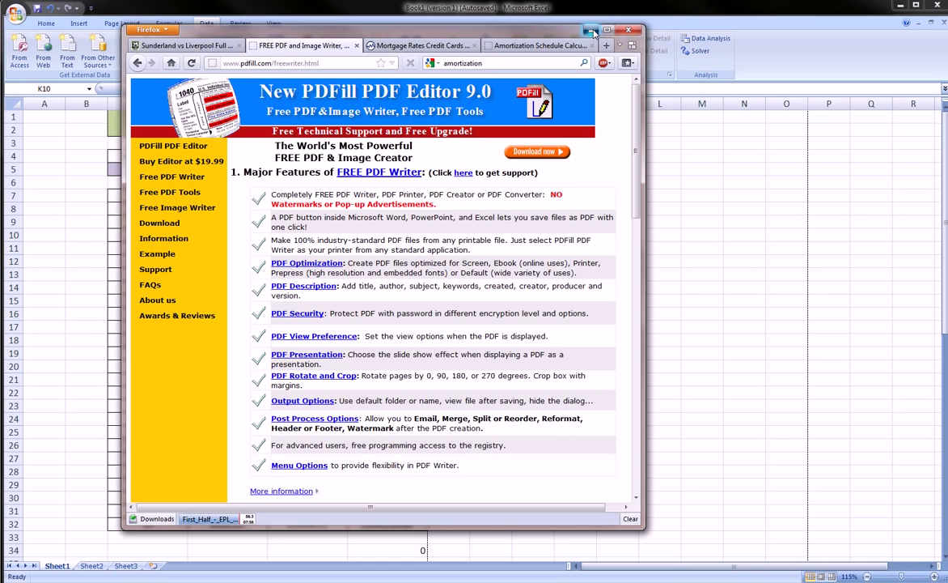
pyautogui.click(593, 32)
# Check the C1:F32 table by selecting it, then delete the stray 0 in cell F34
pyautogui.click(529, 234)
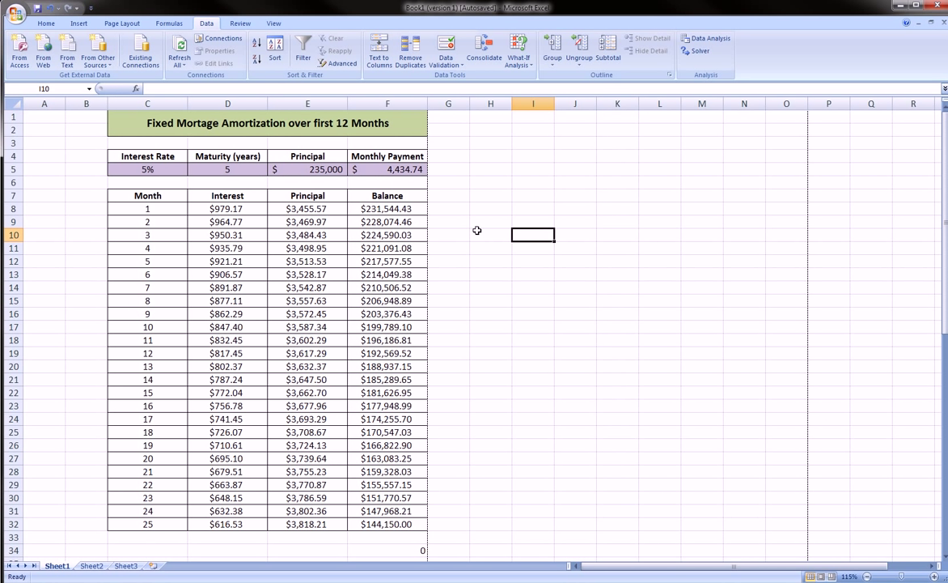
pyautogui.click(476, 222)
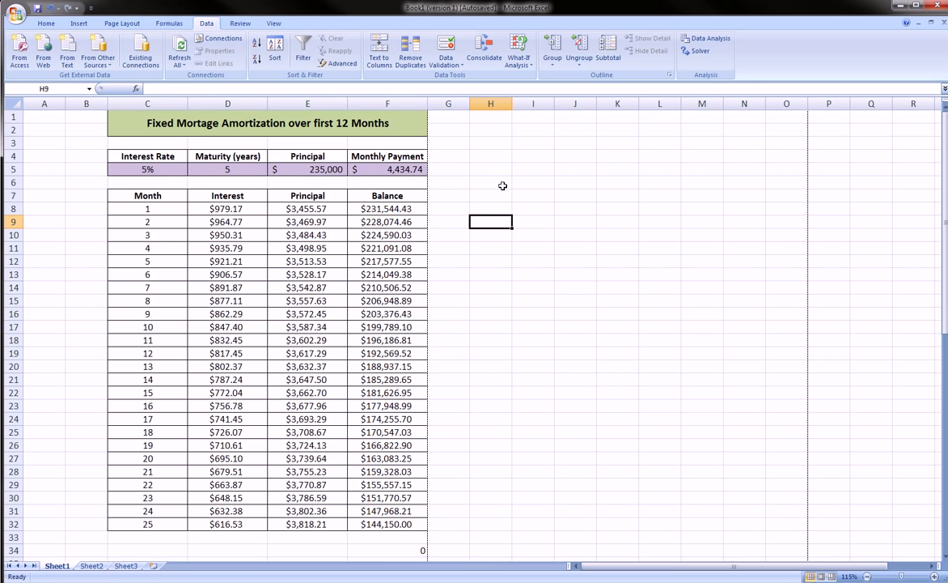
pyautogui.click(534, 183)
pyautogui.click(81, 168)
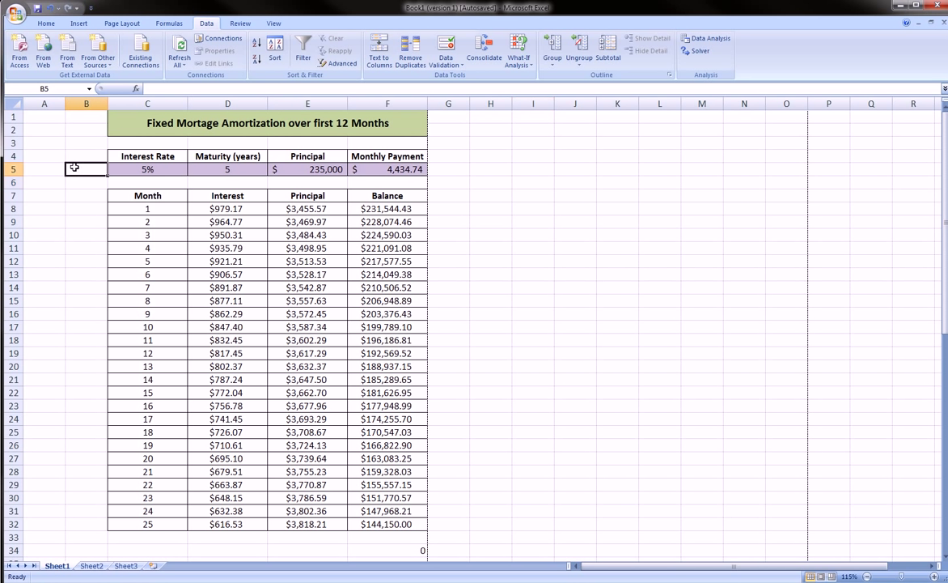
pyautogui.moveTo(133, 122); pyautogui.dragTo(372, 484)
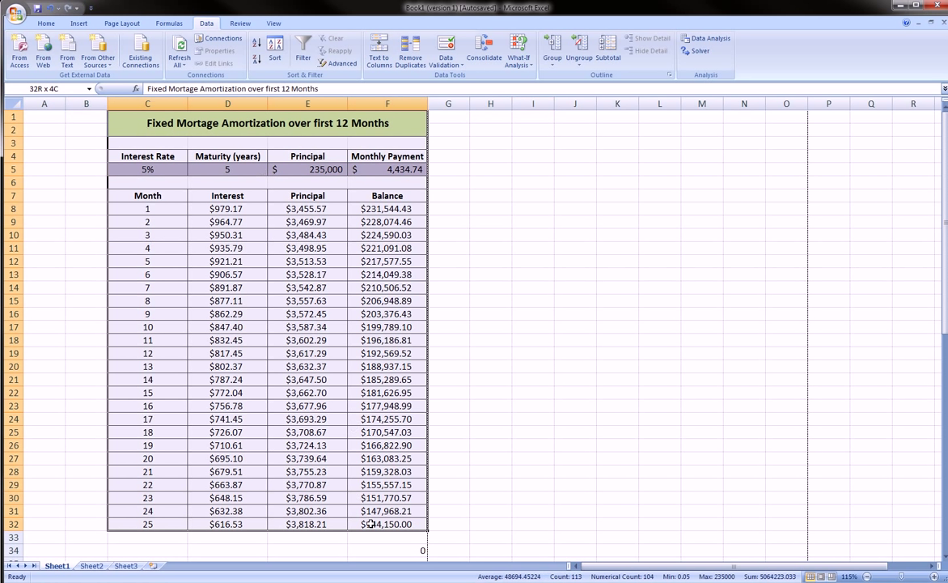
pyautogui.click(503, 379)
pyautogui.click(409, 550)
pyautogui.press('Delete')
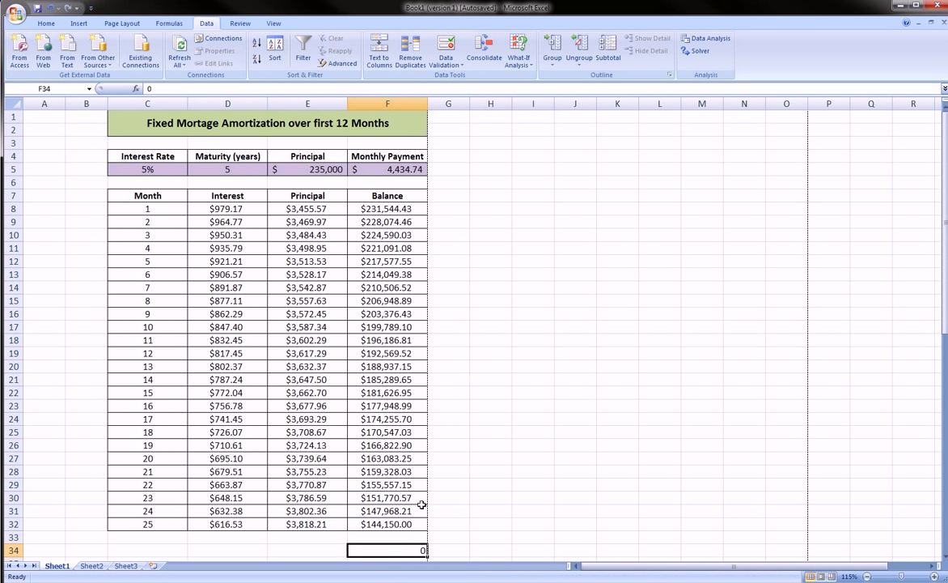
pyautogui.click(489, 374)
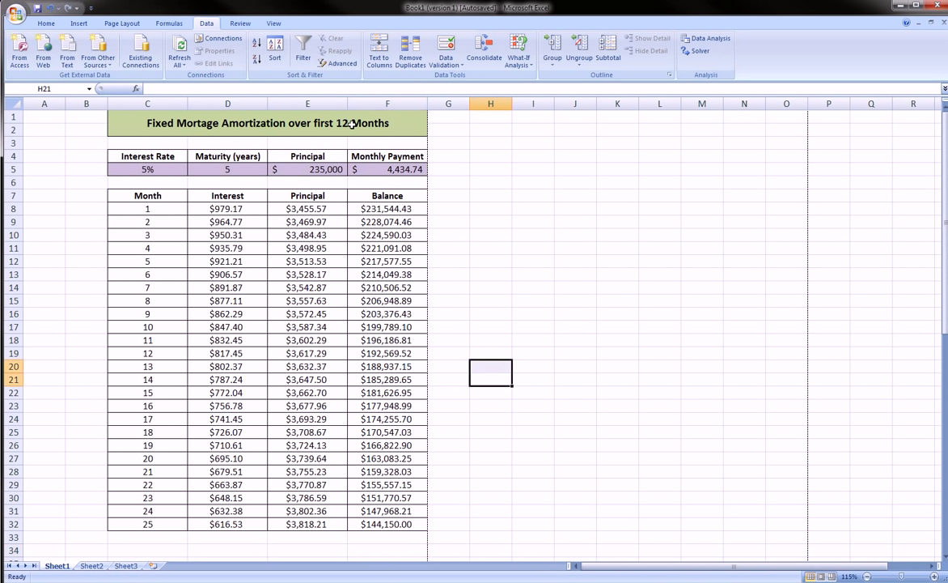
# Show the amortization sheet in Print Preview and bring up Page Setup
pyautogui.click(17, 15)
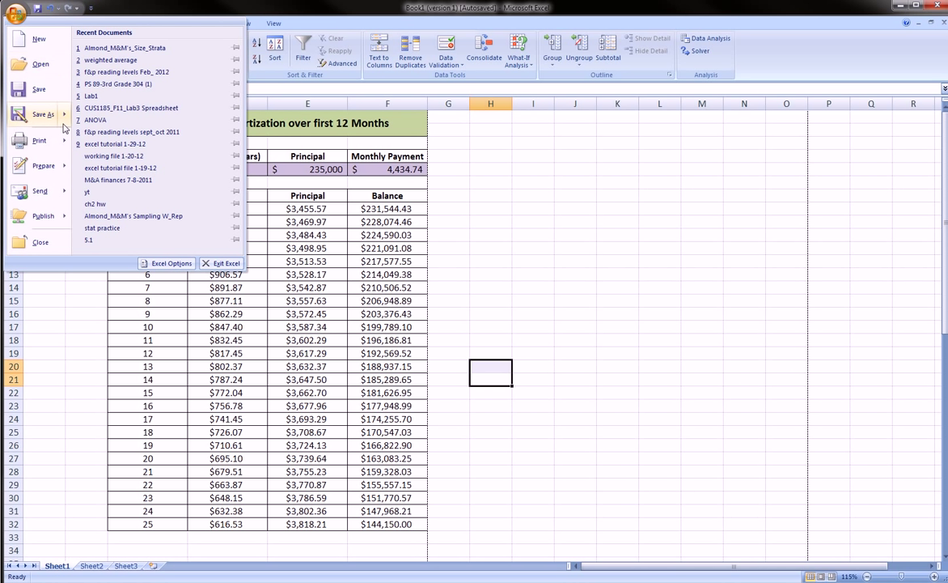
pyautogui.moveTo(67, 138)
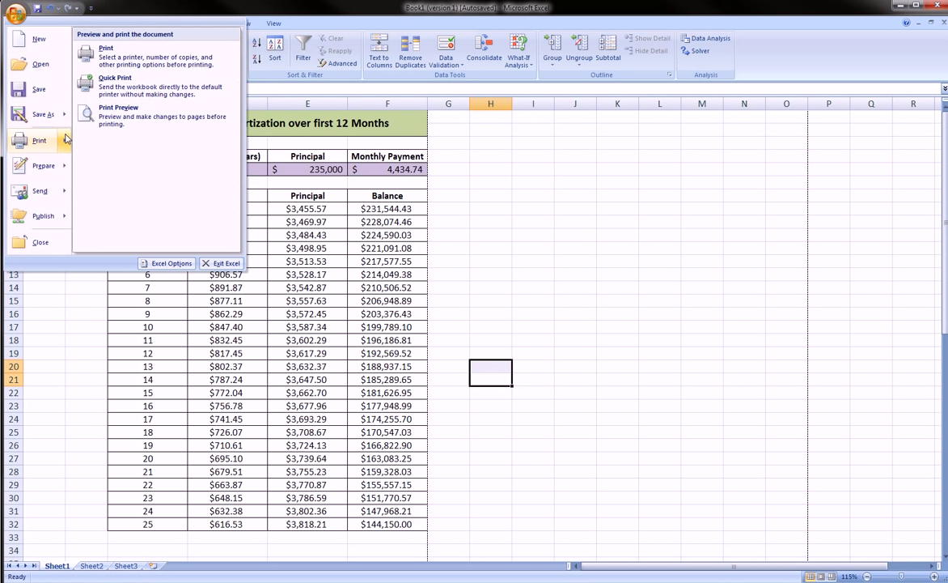
pyautogui.click(131, 118)
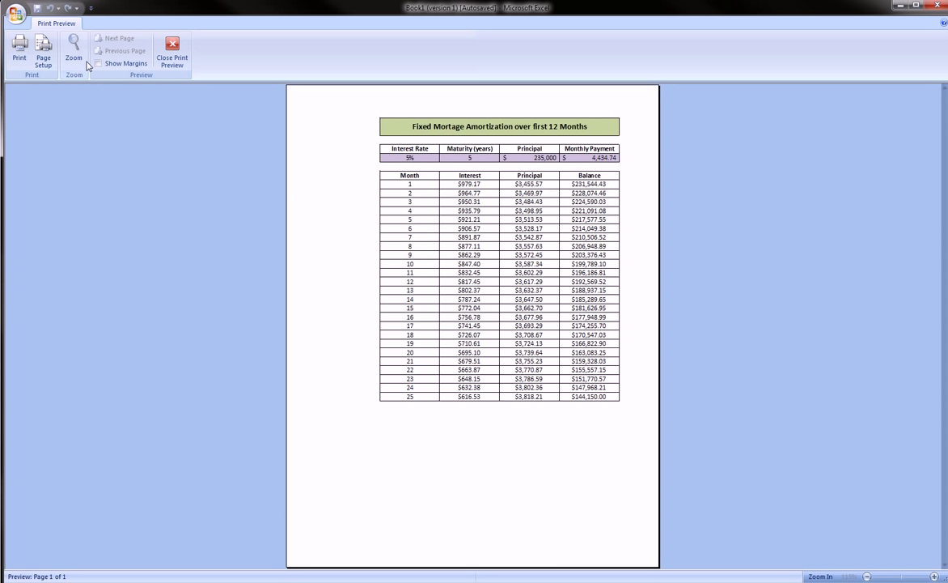
pyautogui.click(42, 54)
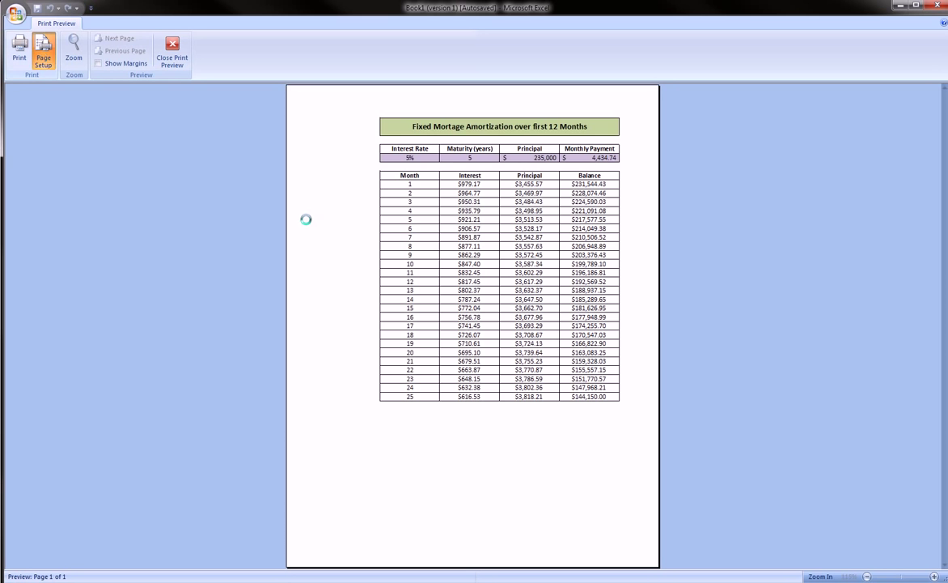
# Center the table on the page both horizontally and vertically
pyautogui.moveTo(527, 103); pyautogui.dragTo(190, 138)
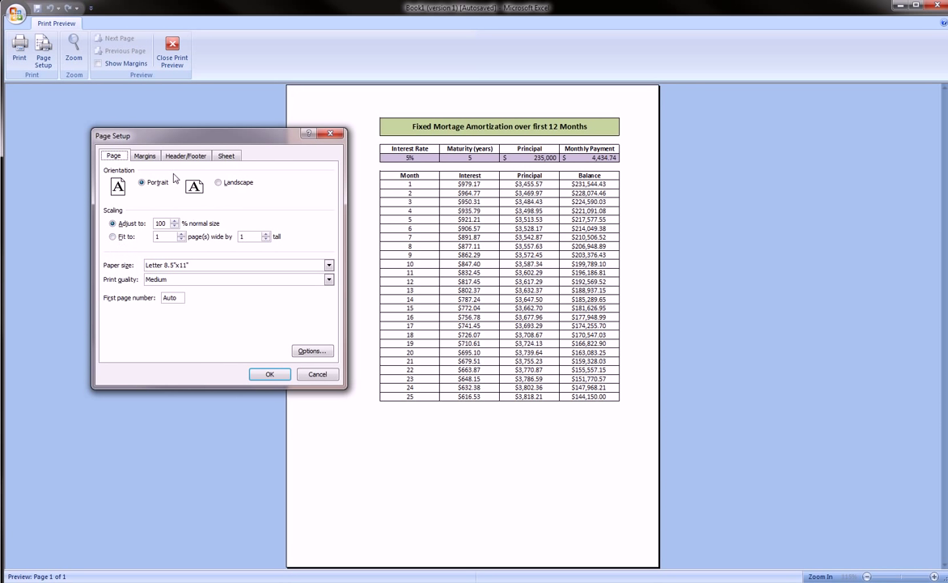
pyautogui.click(144, 154)
pyautogui.click(114, 314)
pyautogui.click(113, 325)
pyautogui.click(270, 376)
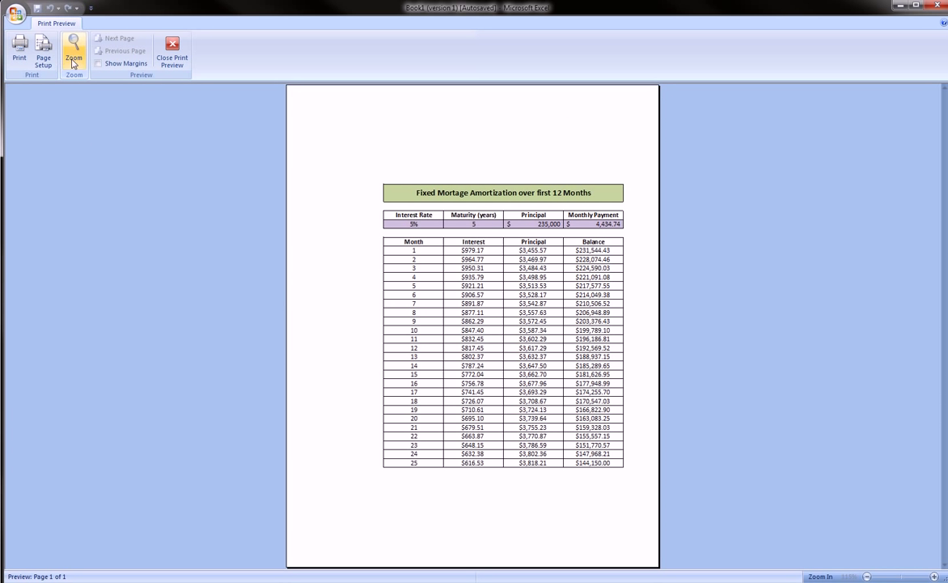
# Move the right page margin inward using the preview's margin guides
pyautogui.click(111, 64)
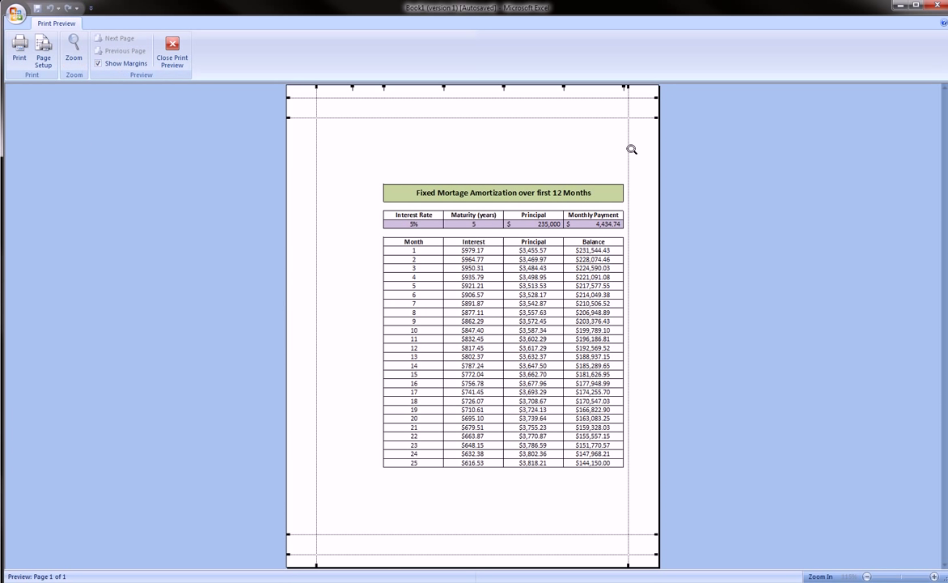
pyautogui.moveTo(628, 148); pyautogui.dragTo(600, 148)
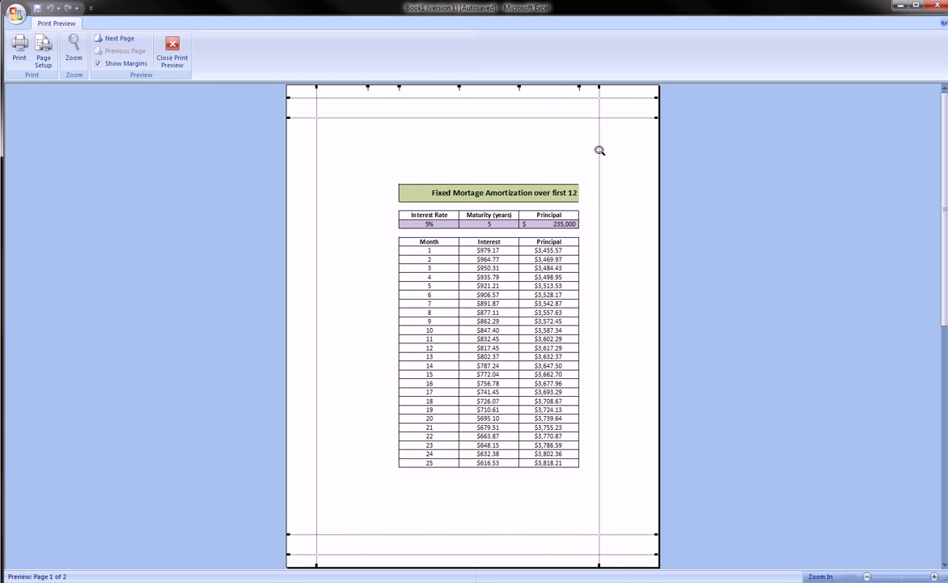
pyautogui.click(232, 131)
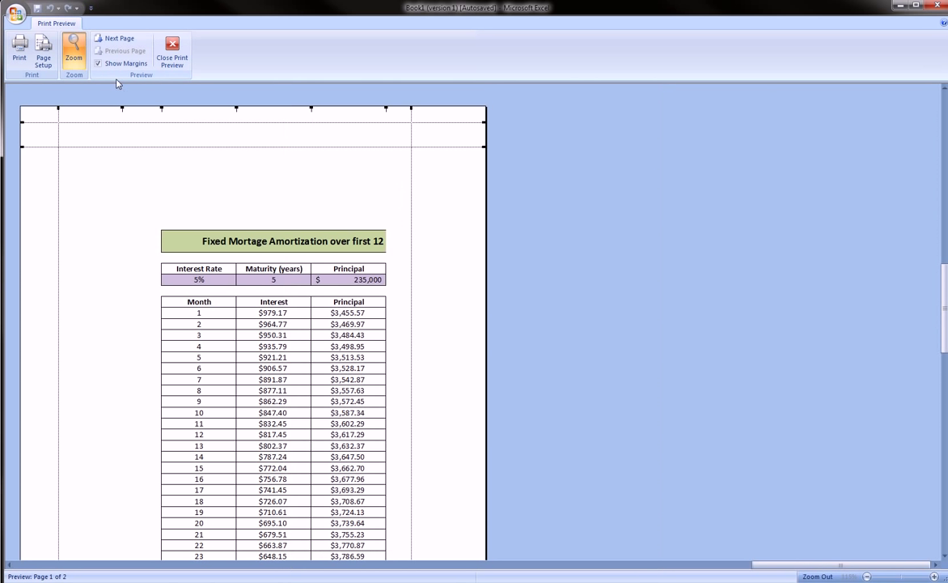
pyautogui.click(73, 51)
pyautogui.click(98, 64)
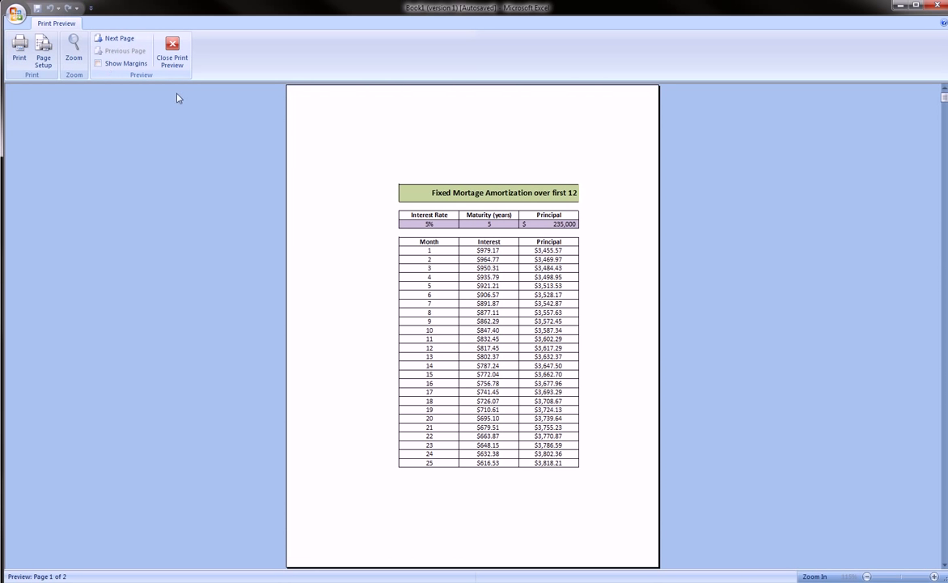
# Scale the sheet to fit on one page and close Print Preview
pyautogui.click(42, 53)
pyautogui.click(113, 155)
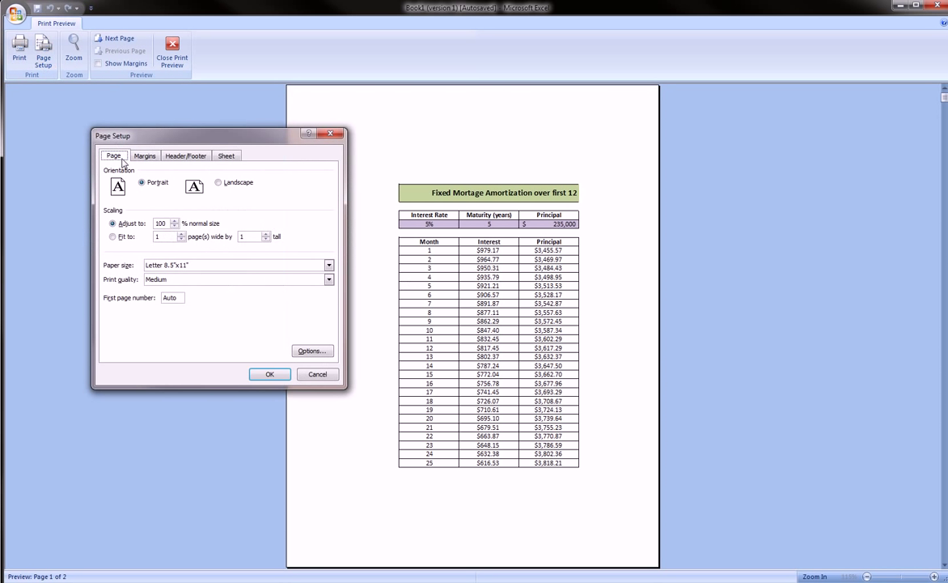
pyautogui.click(270, 374)
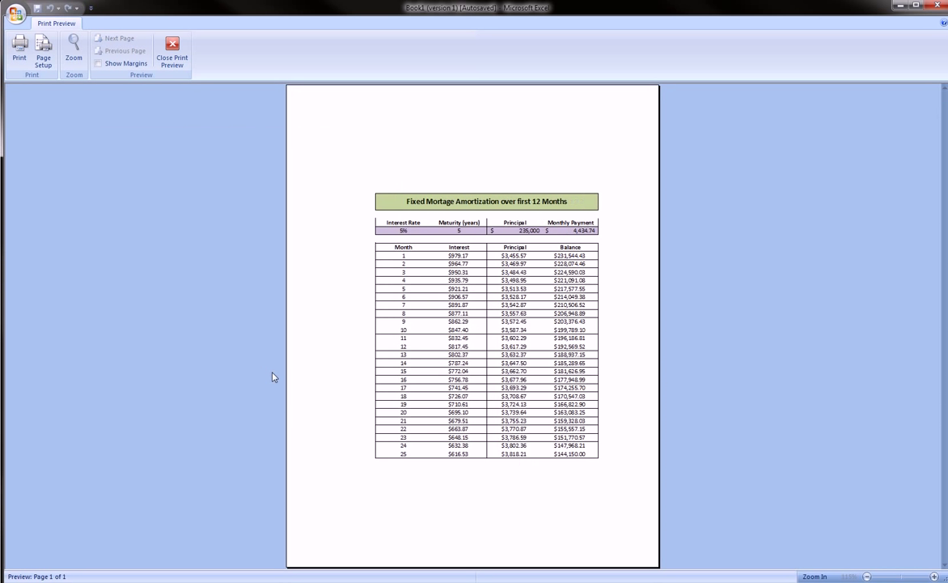
pyautogui.click(175, 52)
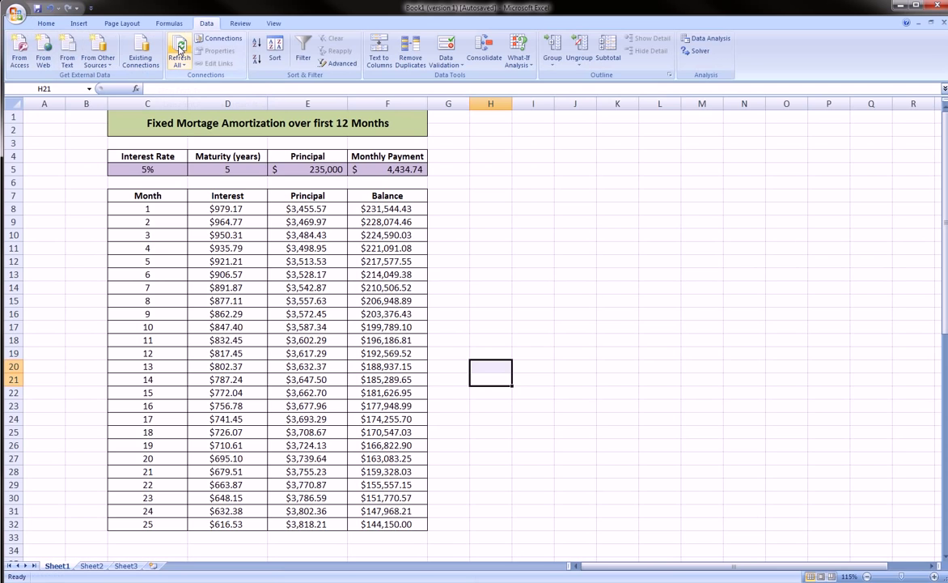
pyautogui.click(15, 16)
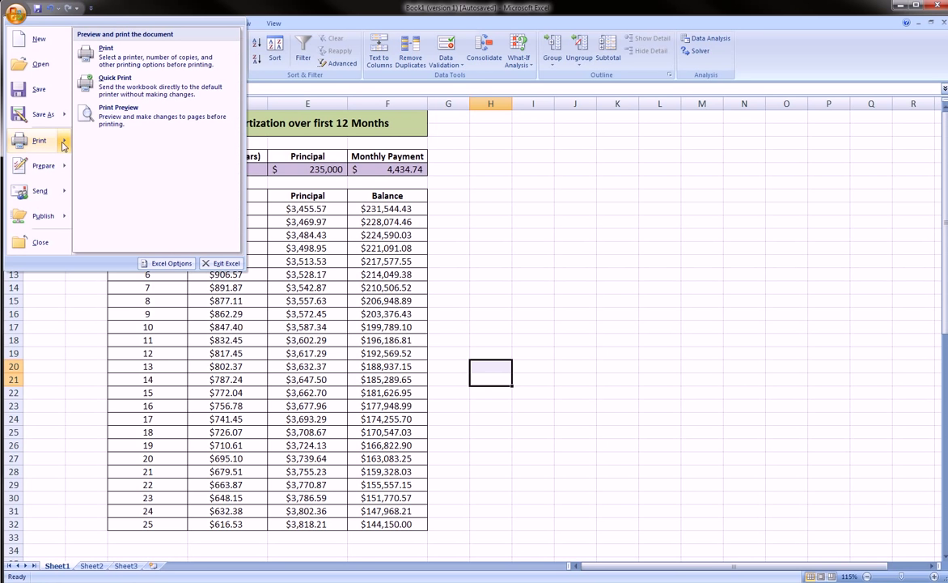
# Print the worksheet to PDFill PDF&Image Writer instead of the Canon inkjet printer
pyautogui.click(126, 67)
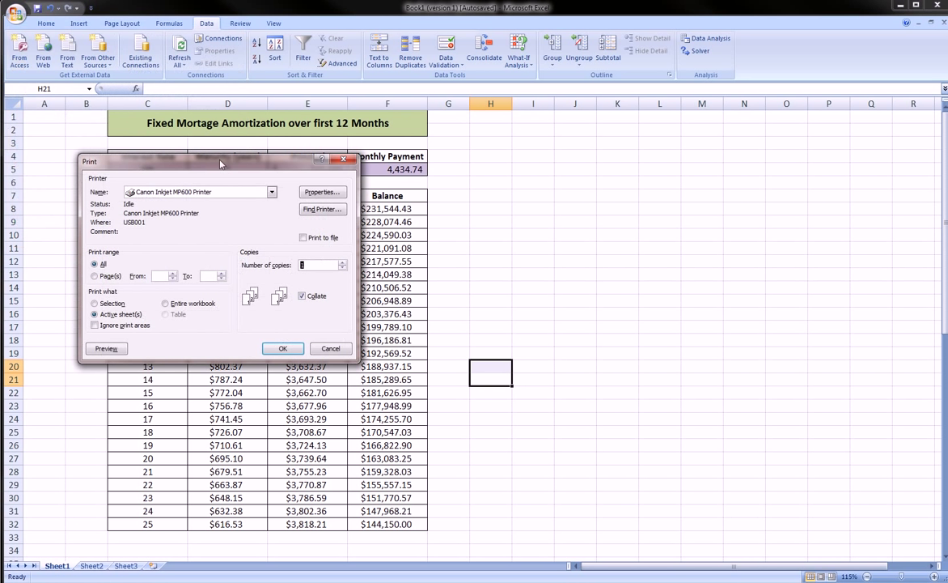
pyautogui.moveTo(214, 148); pyautogui.dragTo(391, 133)
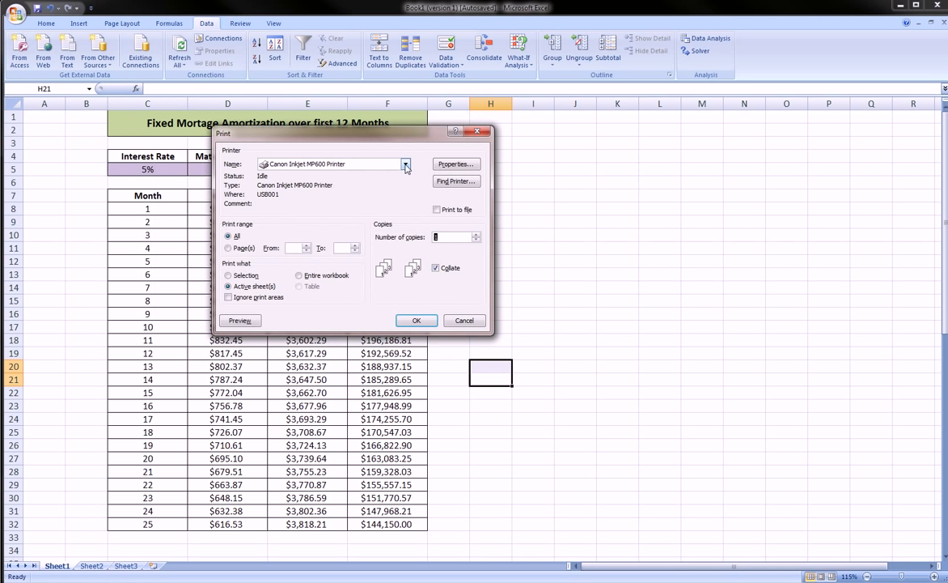
pyautogui.click(405, 164)
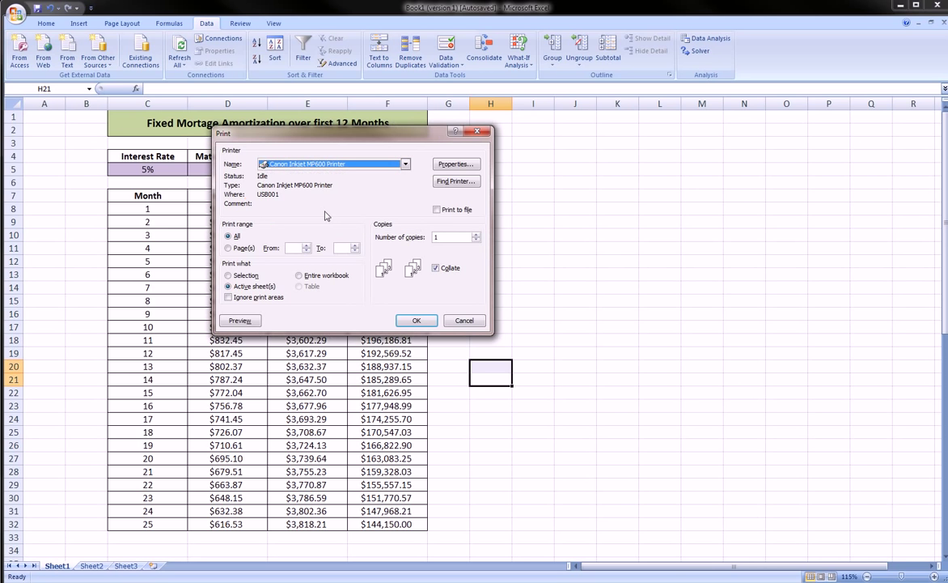
pyautogui.click(299, 163)
pyautogui.click(341, 204)
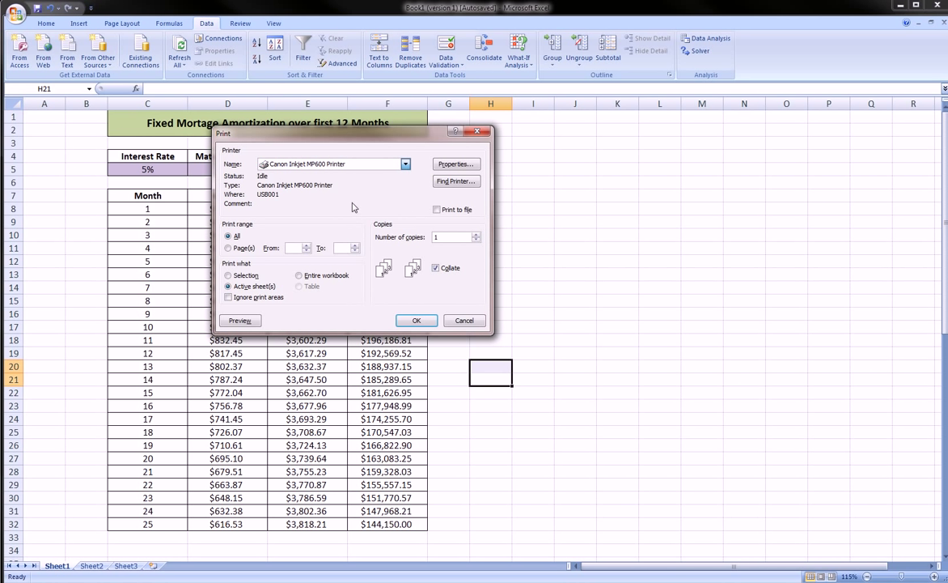
pyautogui.click(414, 320)
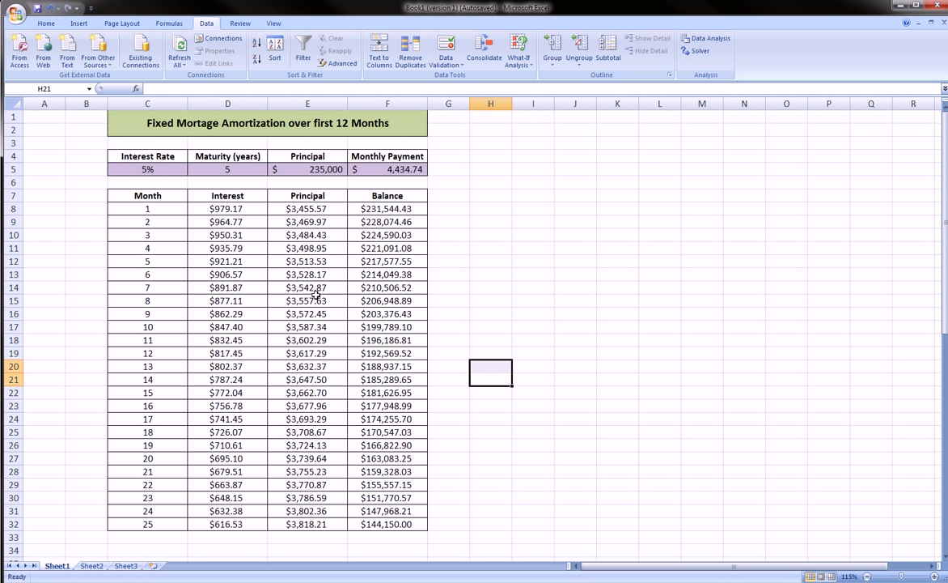
# Create the PDF file and save it to the Desktop as Mortgage
pyautogui.moveTo(464, 124); pyautogui.dragTo(557, 130)
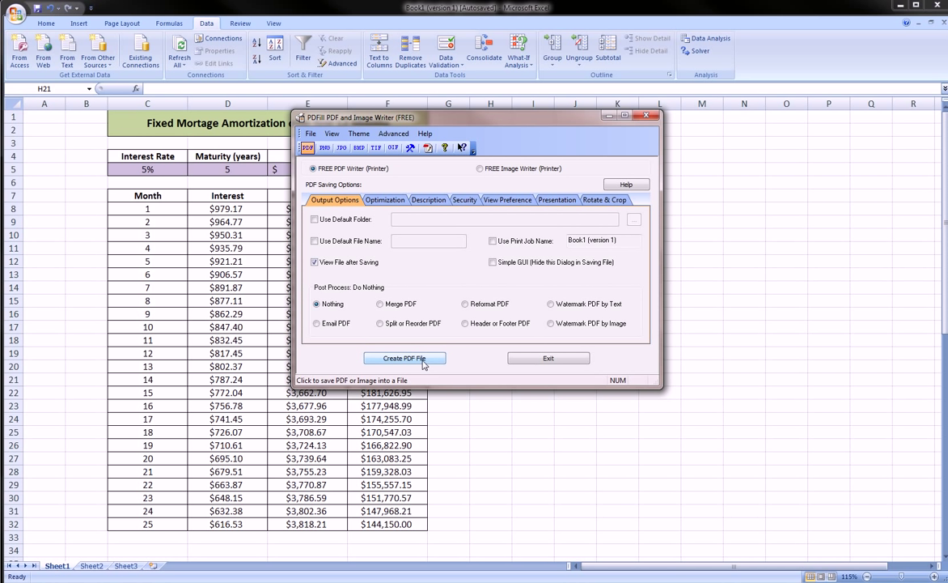
pyautogui.moveTo(360, 344)
pyautogui.mouseDown()
pyautogui.moveTo(413, 380)
pyautogui.moveTo(348, 346)
pyautogui.mouseUp()
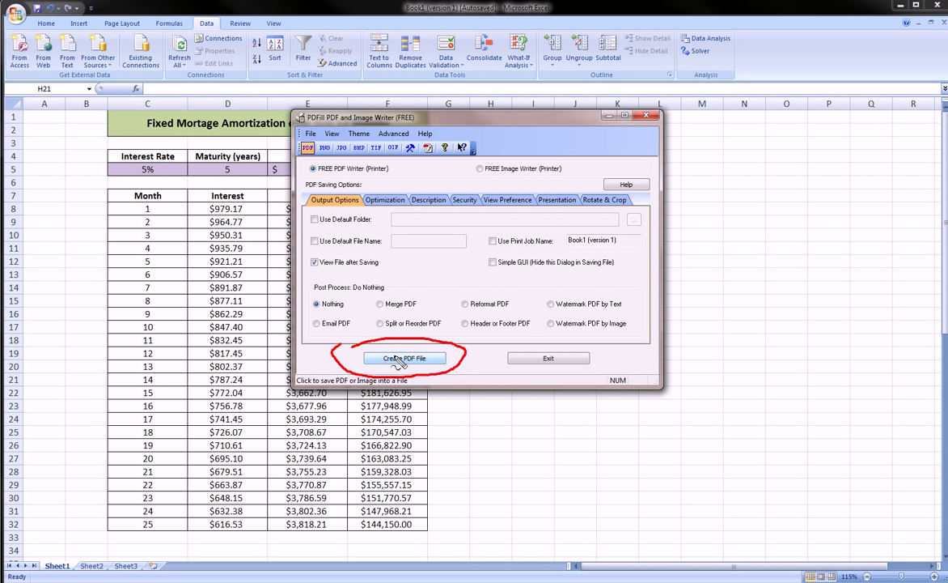
pyautogui.click(404, 360)
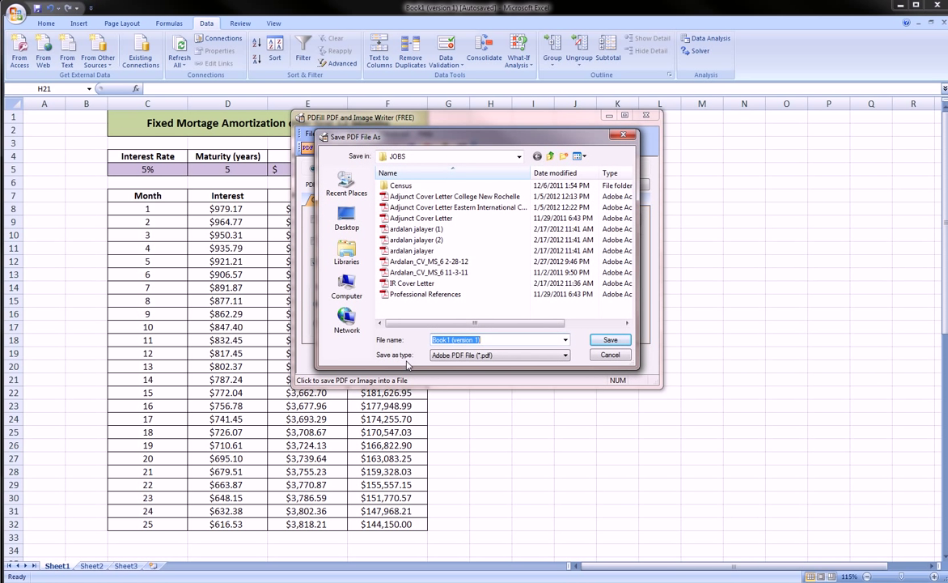
pyautogui.click(347, 217)
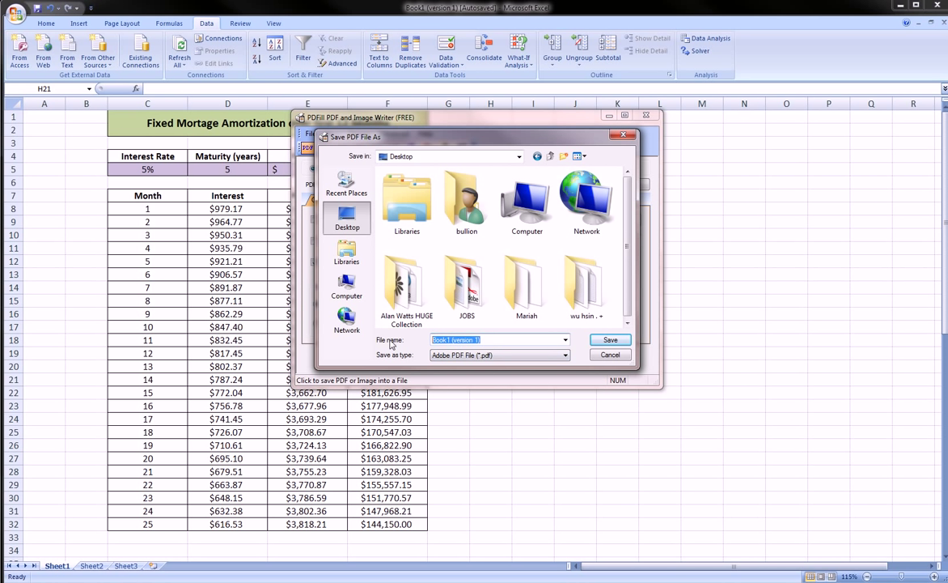
pyautogui.write('Mortgage')
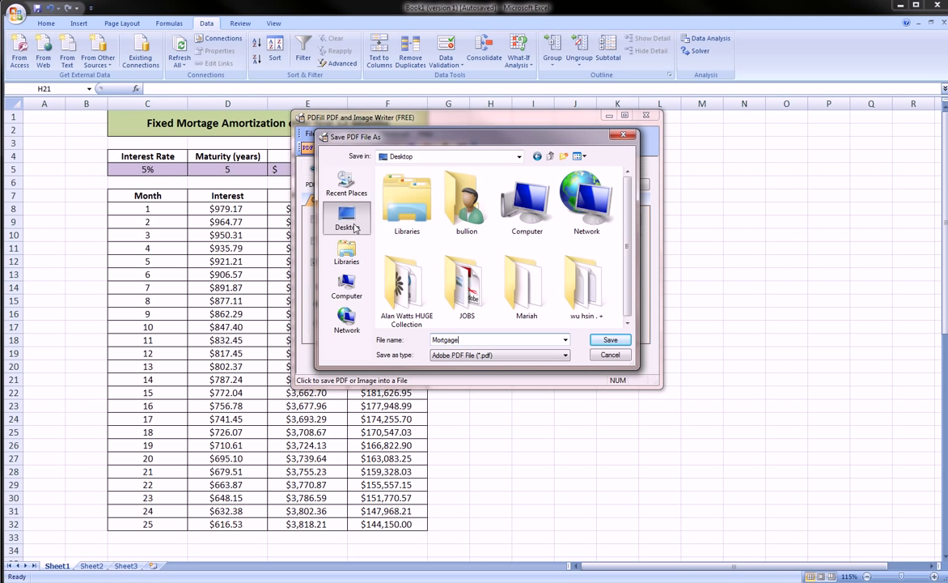
pyautogui.click(608, 340)
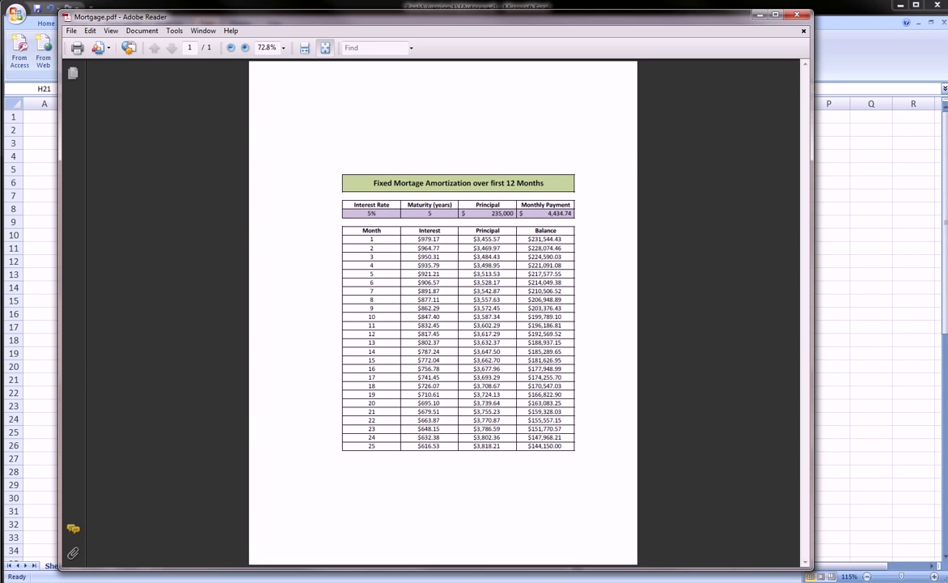
# Shrink the Reader window, zoom in on the table, fit the page, then minimize Reader
pyautogui.moveTo(812, 11); pyautogui.dragTo(686, 48)
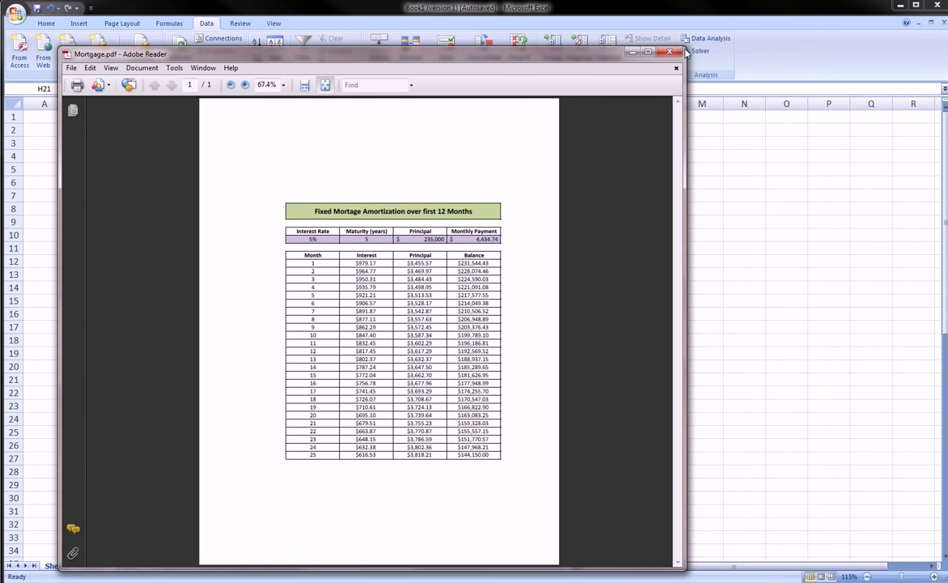
pyautogui.moveTo(543, 52); pyautogui.dragTo(577, 37)
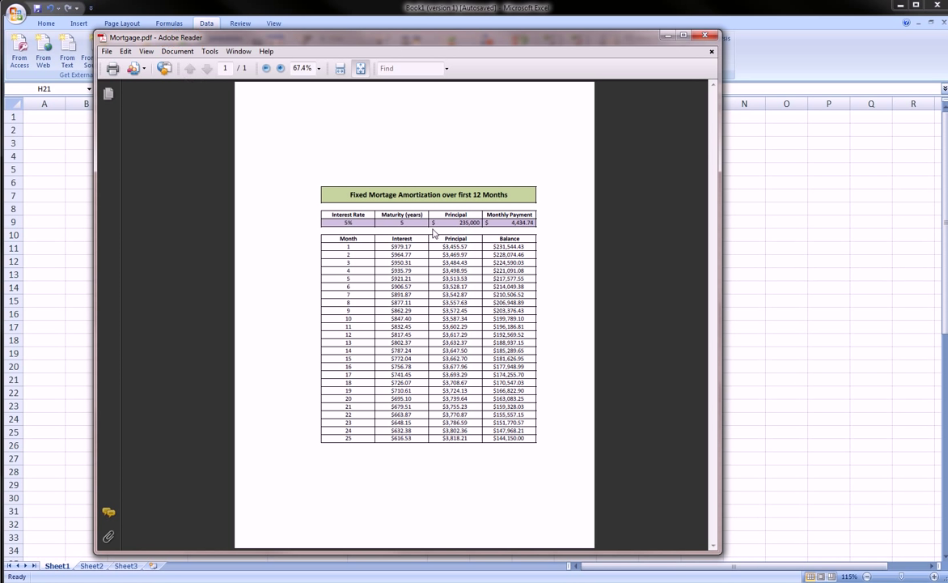
pyautogui.keyDown('ctrl'); pyautogui.scroll(1, 486, 249); pyautogui.keyUp('ctrl')
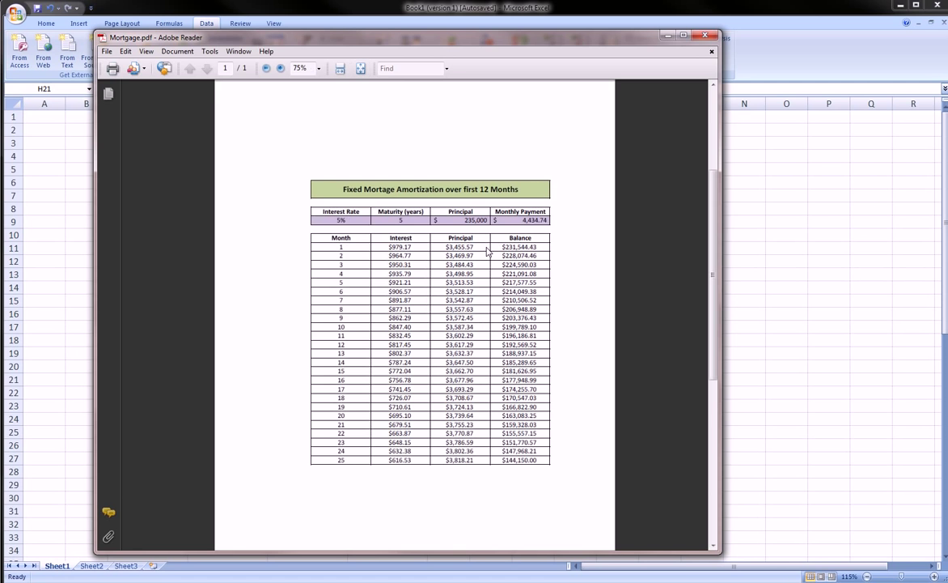
pyautogui.hotkey('ctrl', '0')
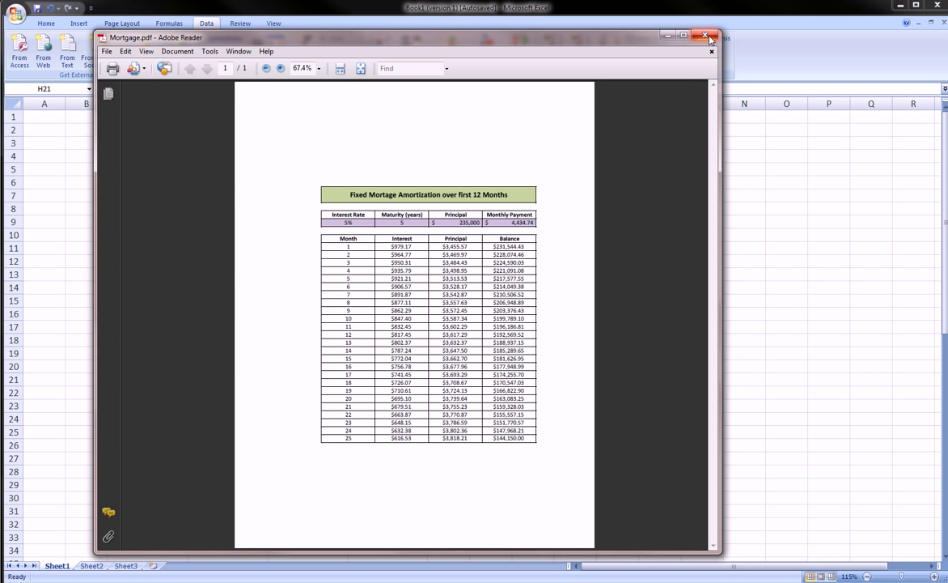
pyautogui.click(668, 36)
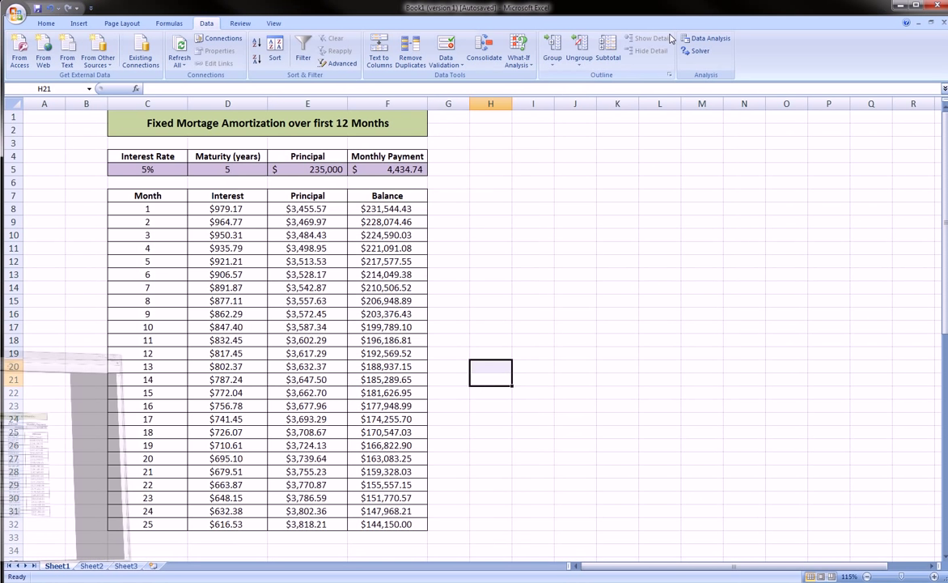
# Reprint the sheet, choosing PDFill PDF&Image Writer in the printer Name list
pyautogui.click(23, 21)
pyautogui.moveTo(39, 140)
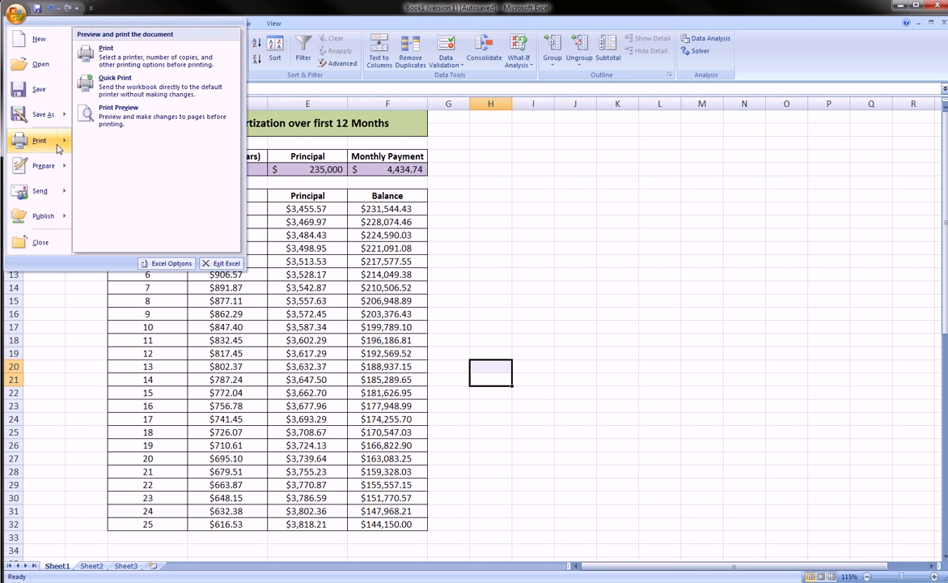
pyautogui.click(106, 50)
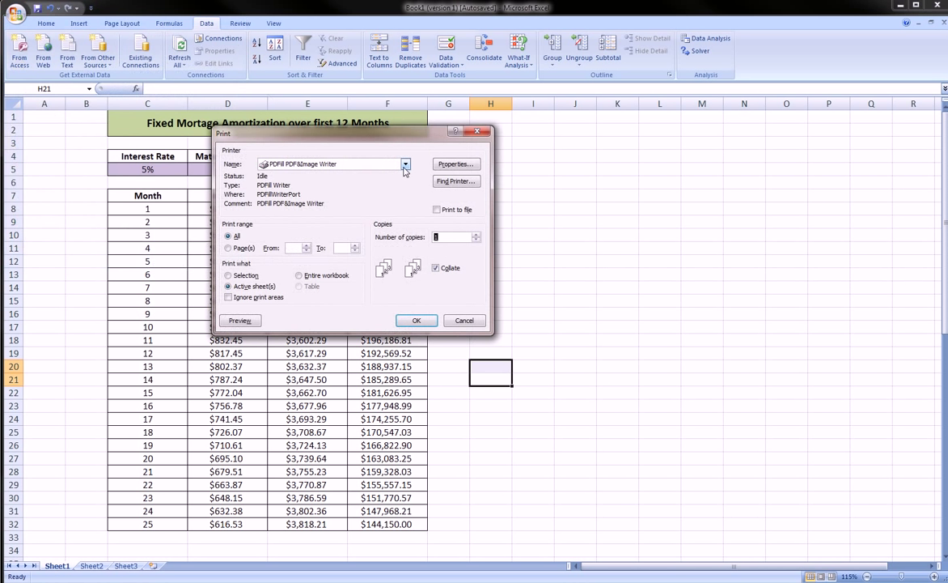
pyautogui.click(405, 164)
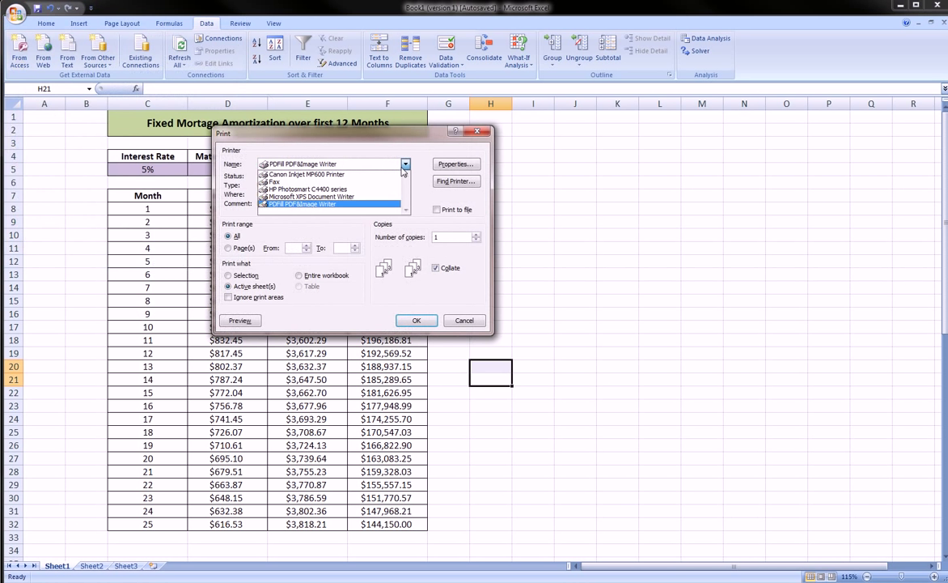
pyautogui.click(340, 211)
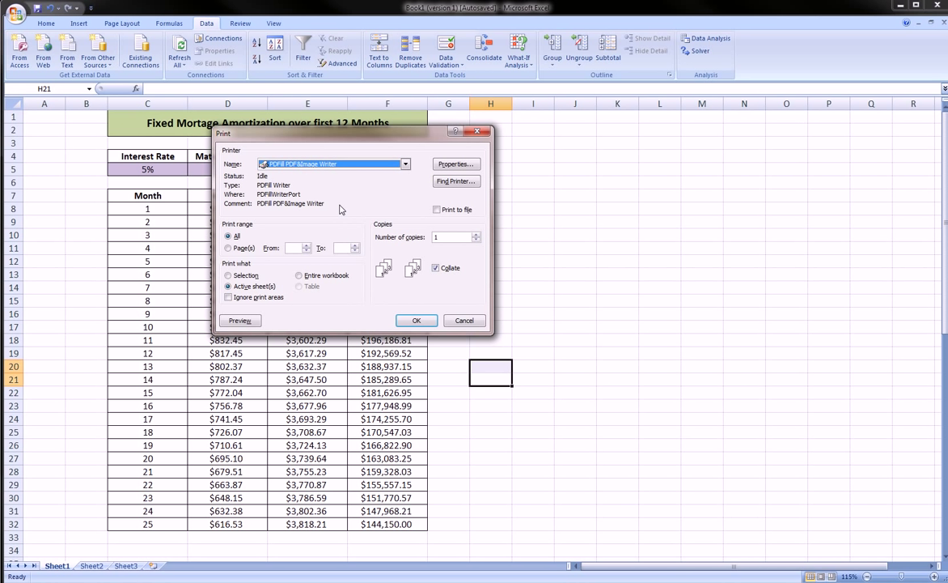
pyautogui.click(416, 321)
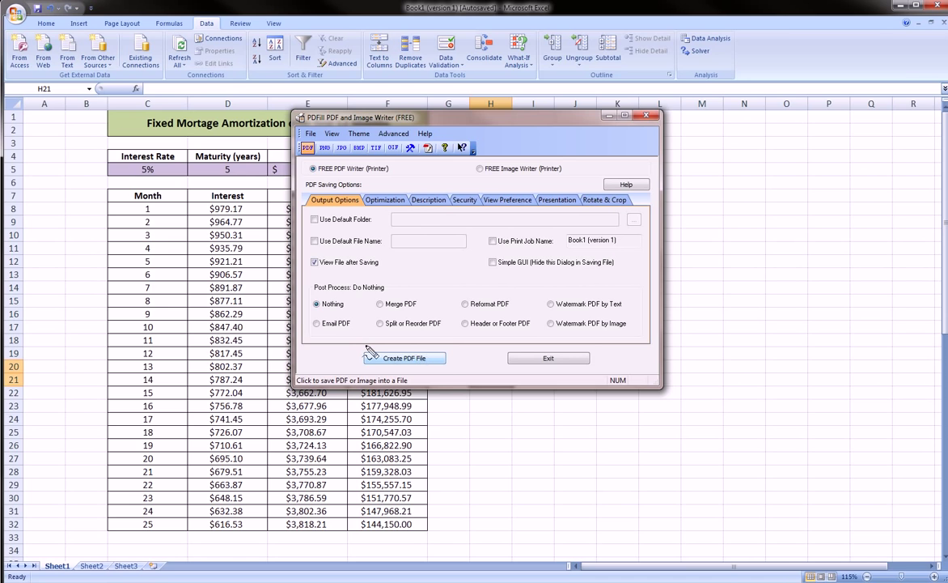
# Start a second PDF, cancel its Save dialog, and exit PDFill without saving
pyautogui.click(403, 364)
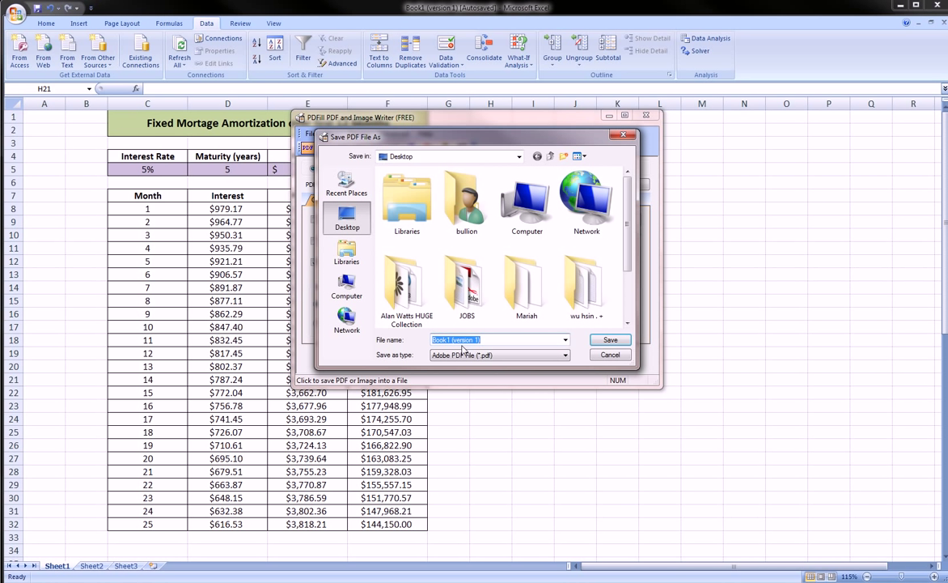
pyautogui.click(485, 340)
pyautogui.moveTo(485, 340); pyautogui.dragTo(443, 340)
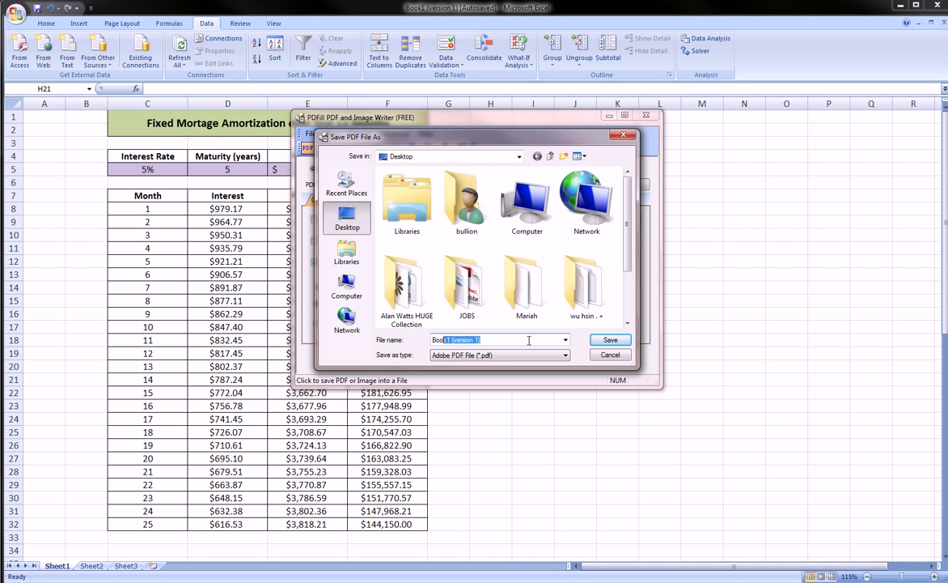
pyautogui.hotkey('shift', 'Home')
pyautogui.click(616, 358)
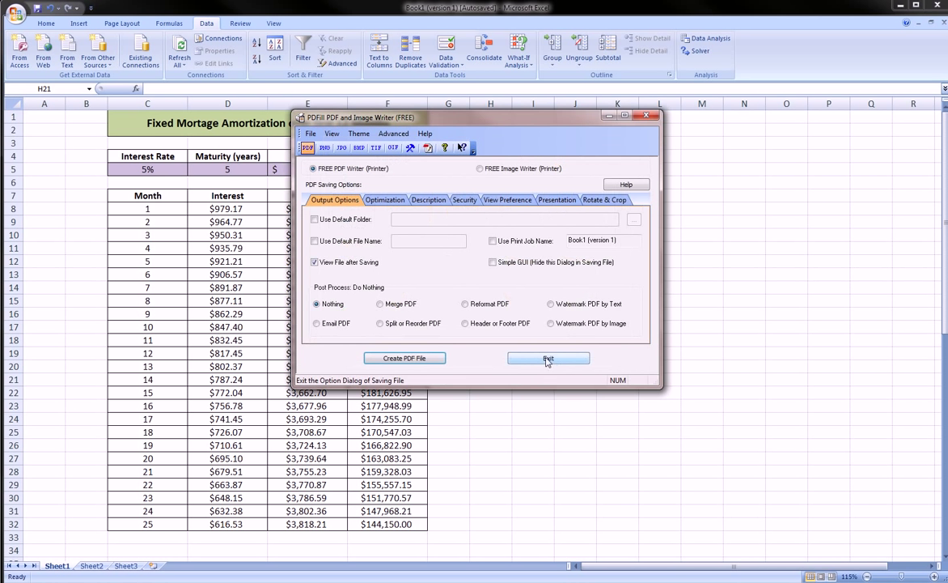
pyautogui.click(547, 358)
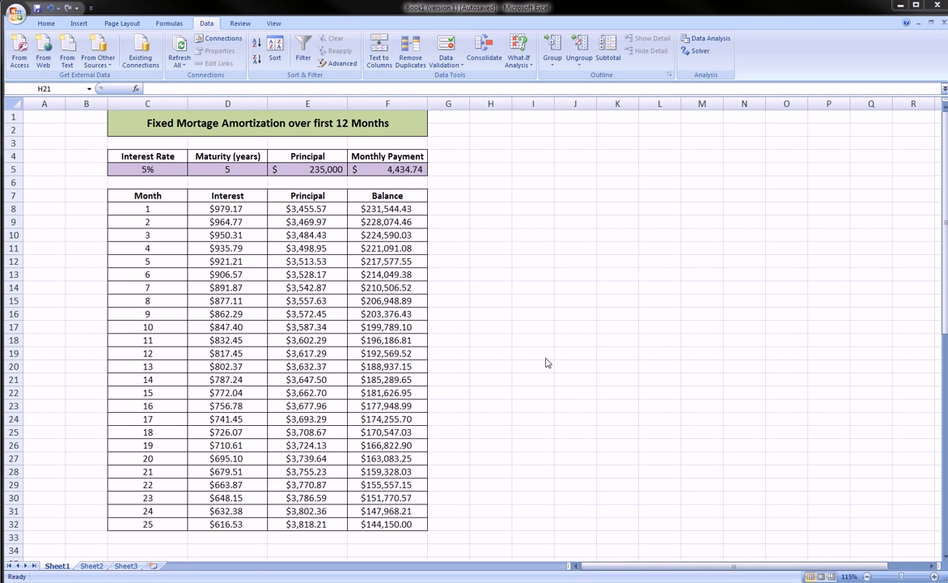